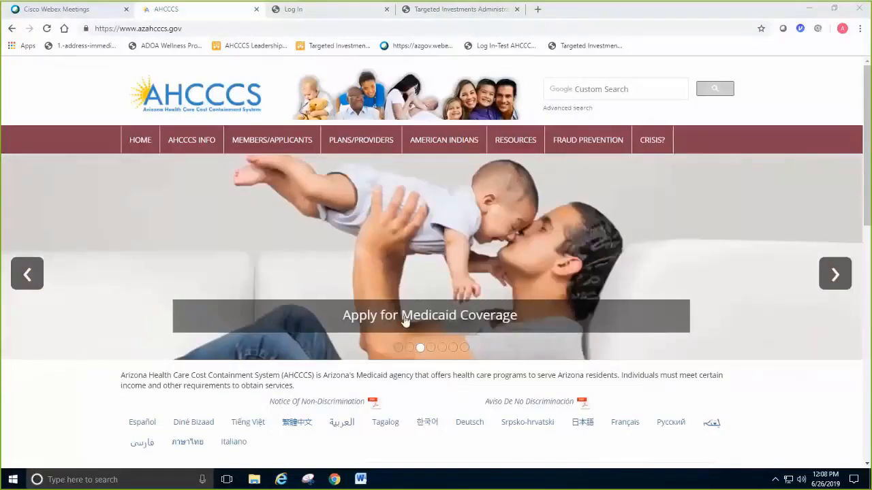
Go from AHCCCS INFO to Targeted Investments and open the Attestation Portal information page.
{"action": "mouse_move", "coordinate": [356, 146]}
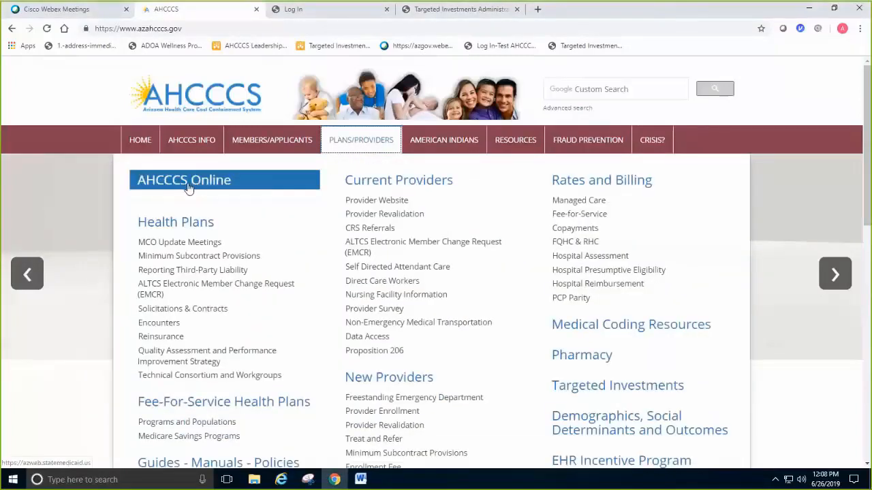
{"action": "mouse_move", "coordinate": [190, 142]}
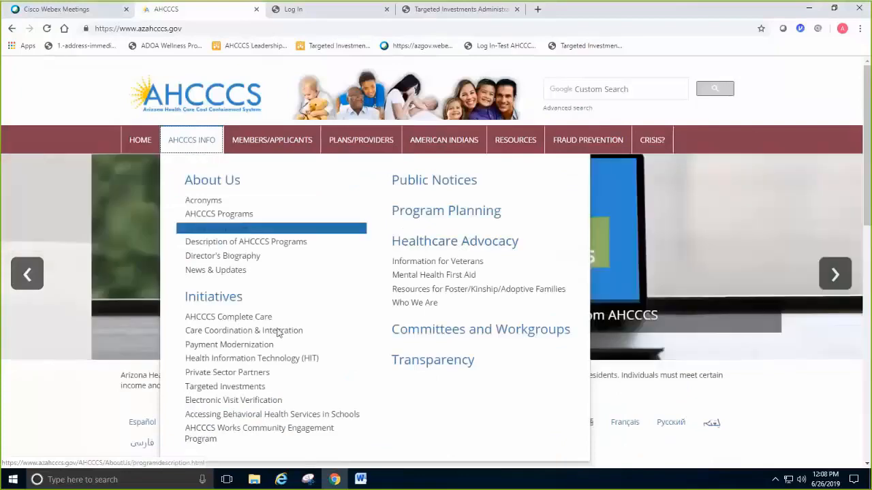
{"action": "left_click", "coordinate": [252, 386]}
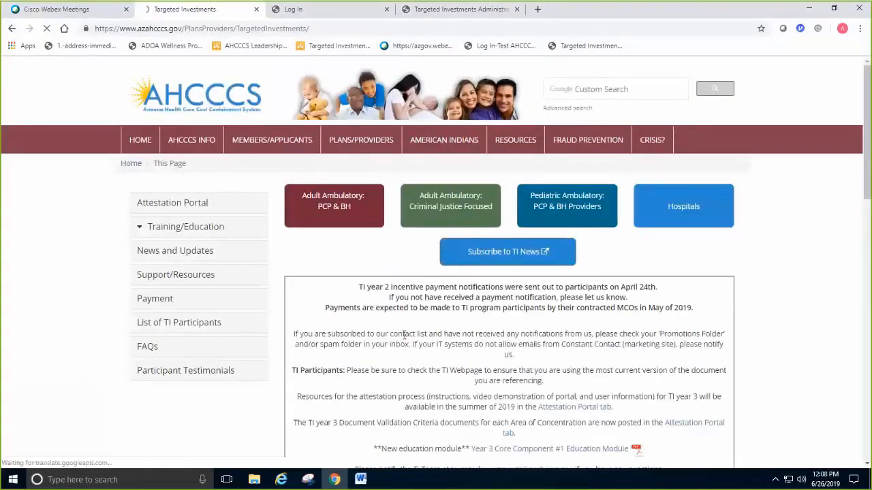
{"action": "left_click", "coordinate": [187, 210]}
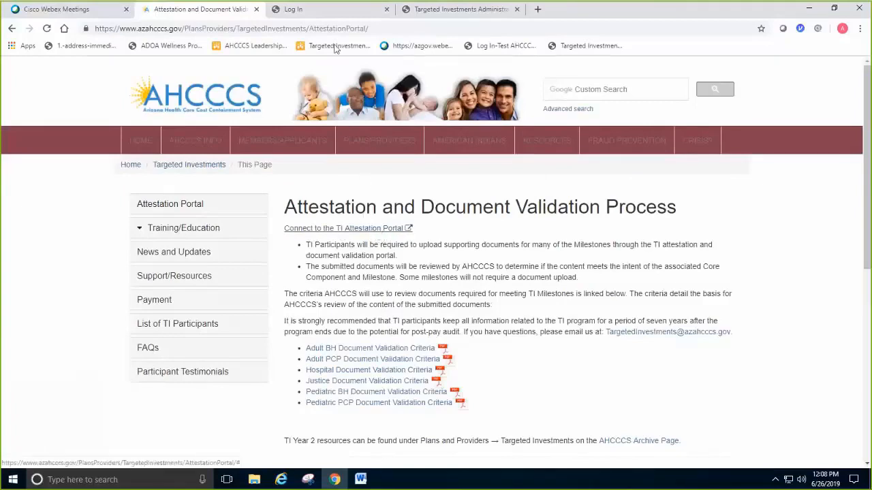
Switch to the AHCCCS Online Log In tab.
{"action": "left_click", "coordinate": [279, 14]}
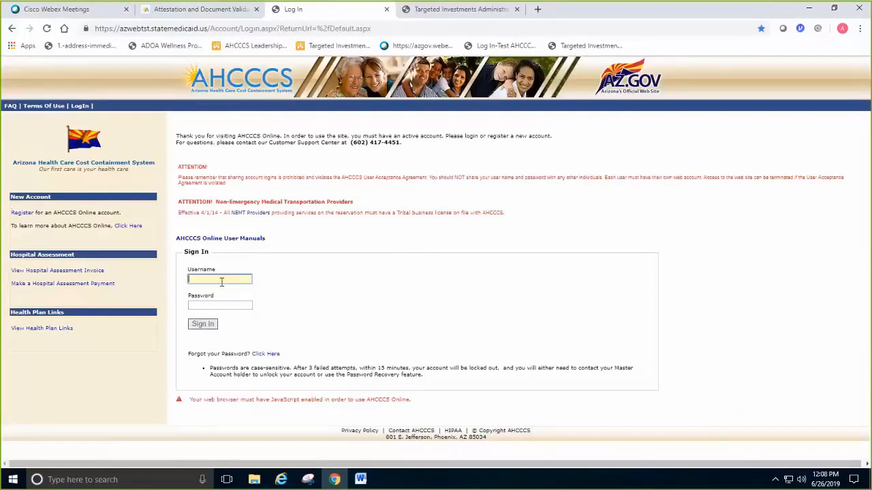
Sign in to AHCCCS Online with the saved username and the account password.
{"action": "type", "text": "Ale"}
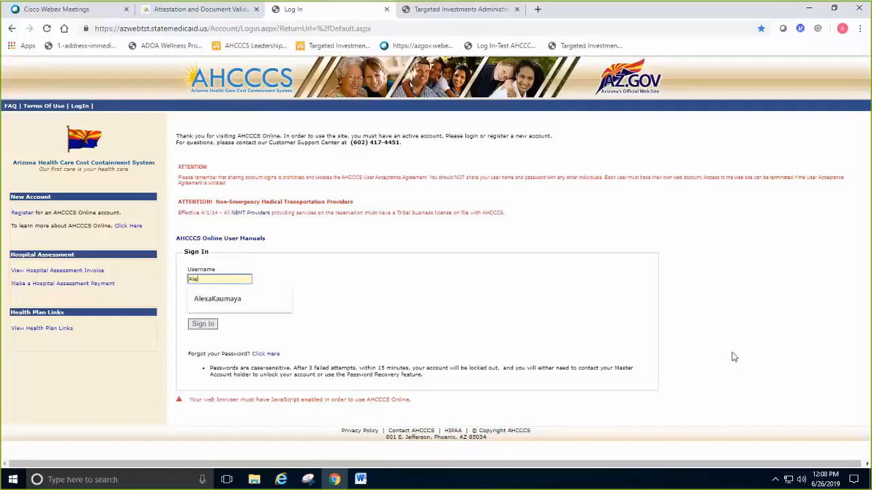
{"action": "type", "text": "xaK"}
{"action": "key", "text": "Down"}
{"action": "key", "text": "Return"}
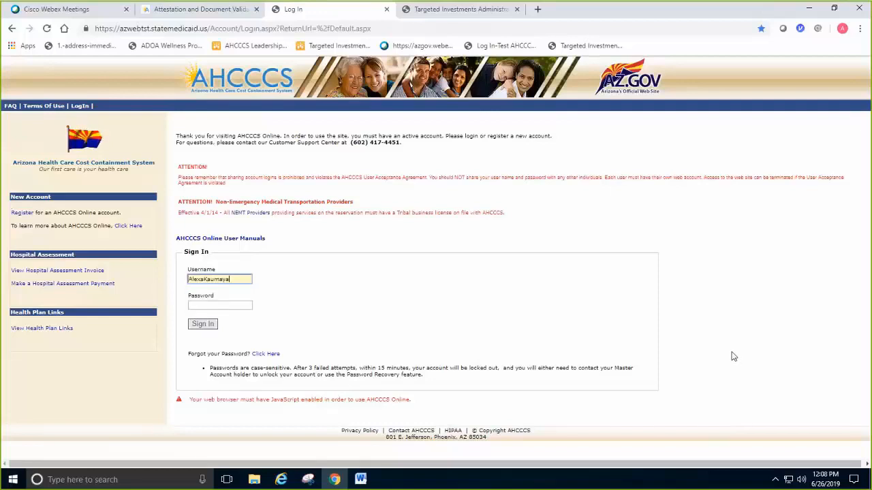
{"action": "left_click", "coordinate": [215, 304]}
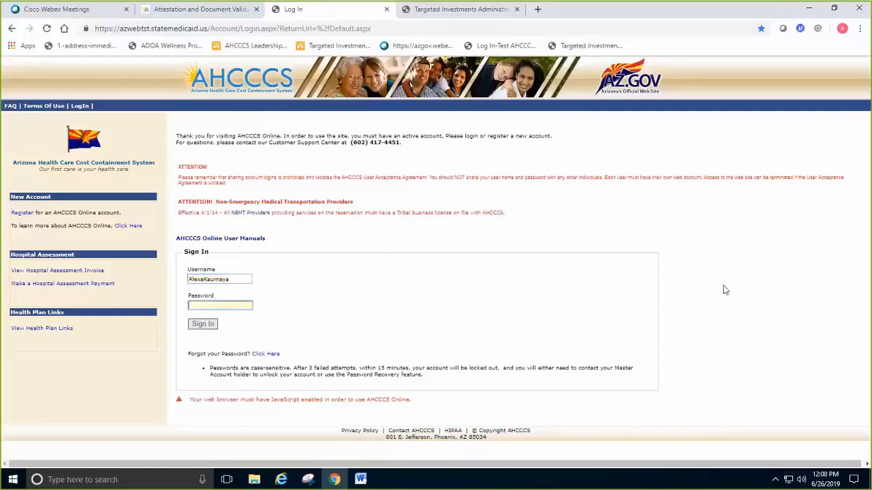
{"action": "type", "text": "********"}
{"action": "key", "text": "Return"}
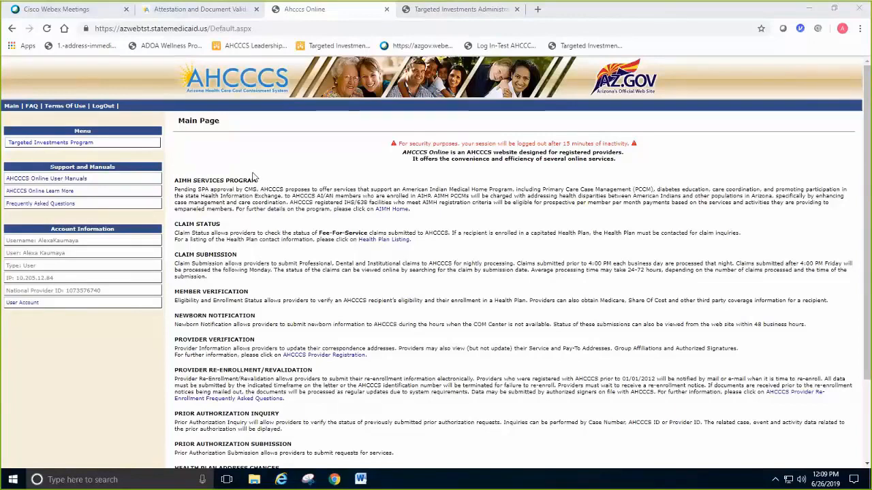
Open Targeted Investments Program from the left menu.
{"action": "left_click", "coordinate": [71, 144]}
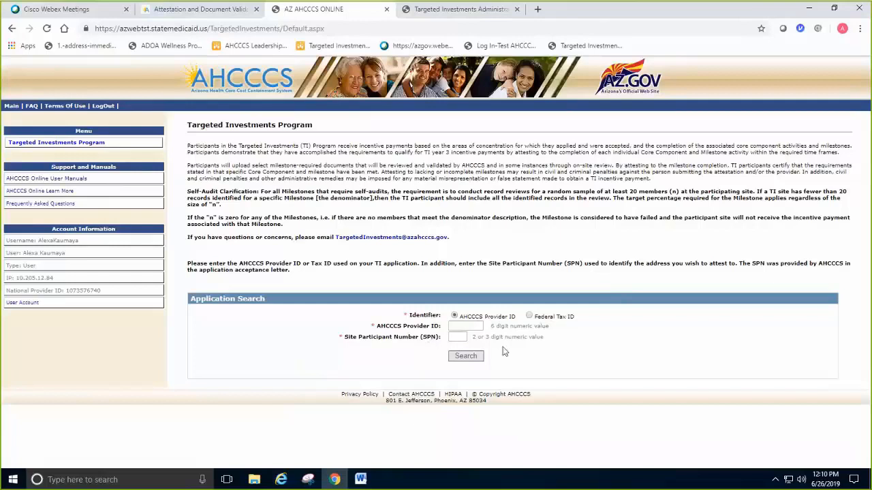
Search by the saved Federal Tax ID and the site participant number to show the provider site's details.
{"action": "left_click", "coordinate": [529, 316]}
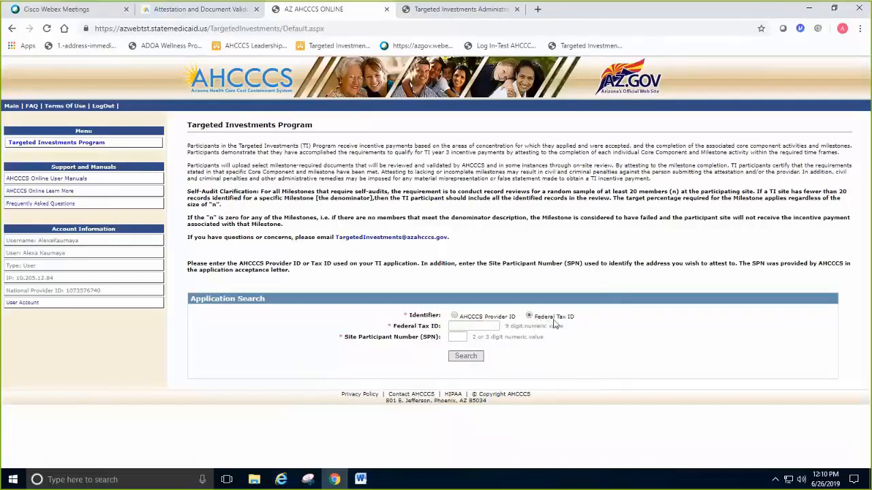
{"action": "left_click", "coordinate": [481, 325]}
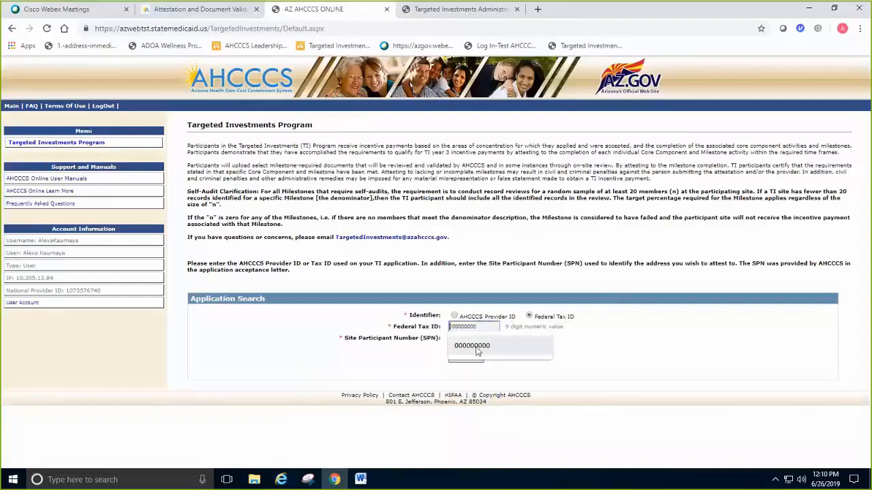
{"action": "left_click", "coordinate": [477, 347]}
{"action": "left_click", "coordinate": [463, 338]}
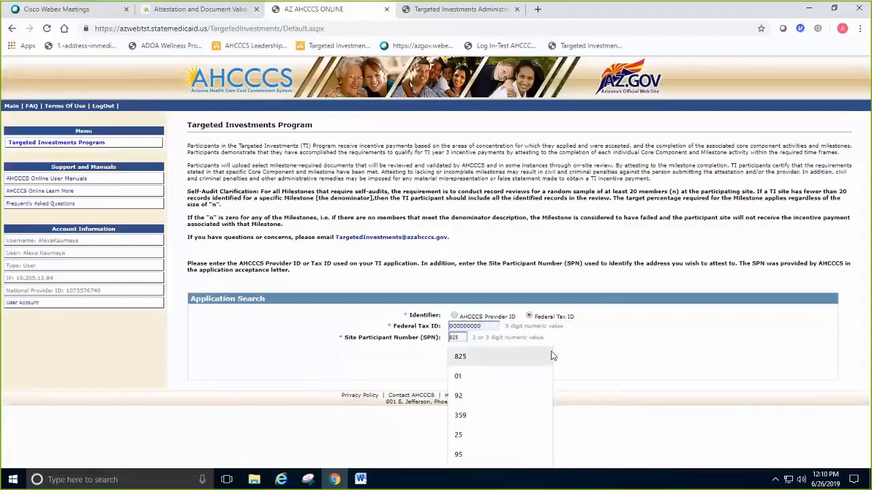
{"action": "type", "text": "270"}
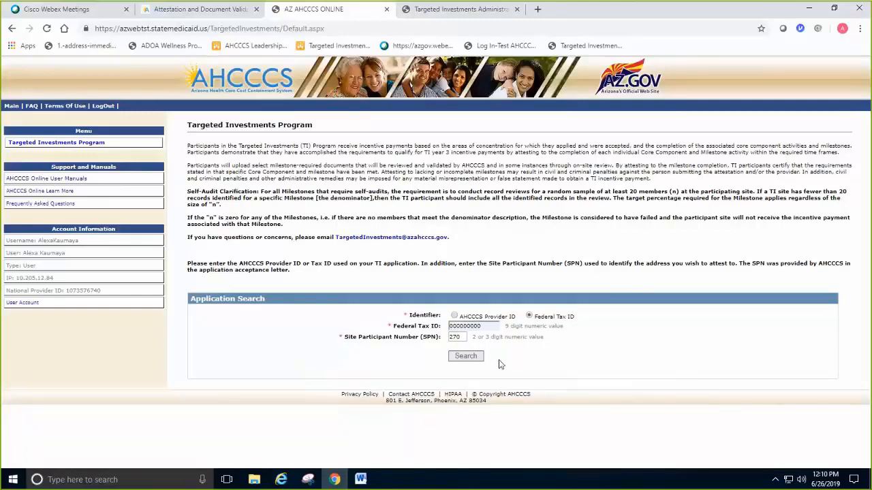
{"action": "left_click", "coordinate": [466, 357]}
{"action": "scroll", "coordinate": [490, 351], "scroll_direction": "down", "scroll_amount": 2}
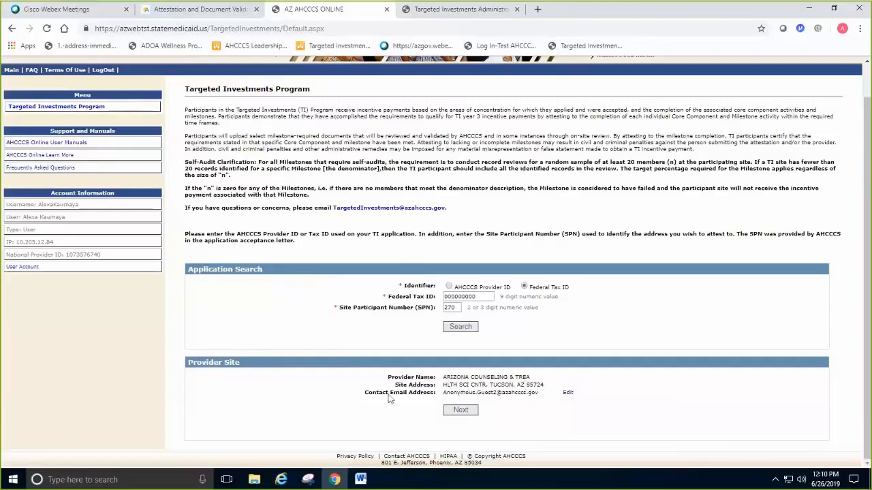
Edit and save the contact email address, then continue to the Behavioral Health Clinic attestation.
{"action": "left_click", "coordinate": [566, 393]}
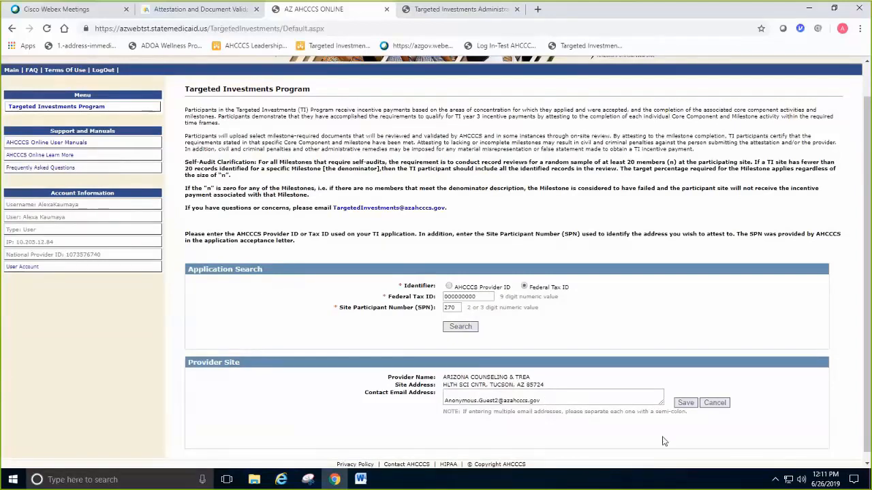
{"action": "left_click", "coordinate": [684, 403]}
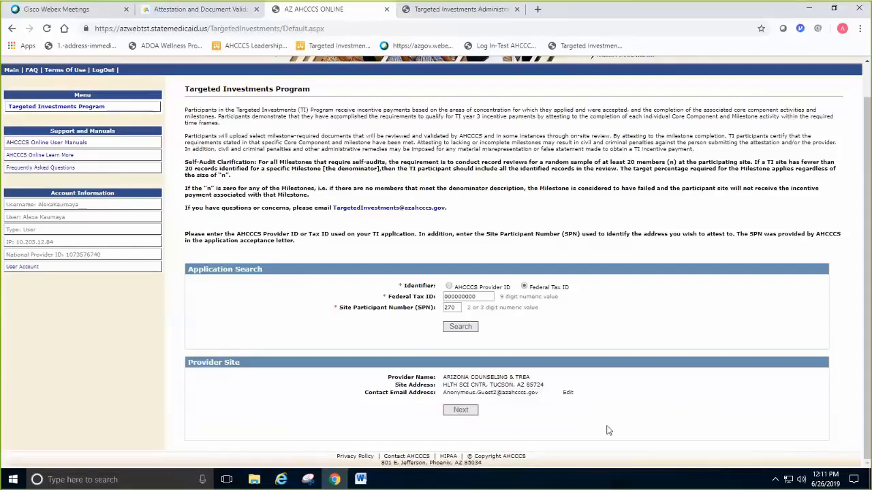
{"action": "left_click", "coordinate": [472, 411]}
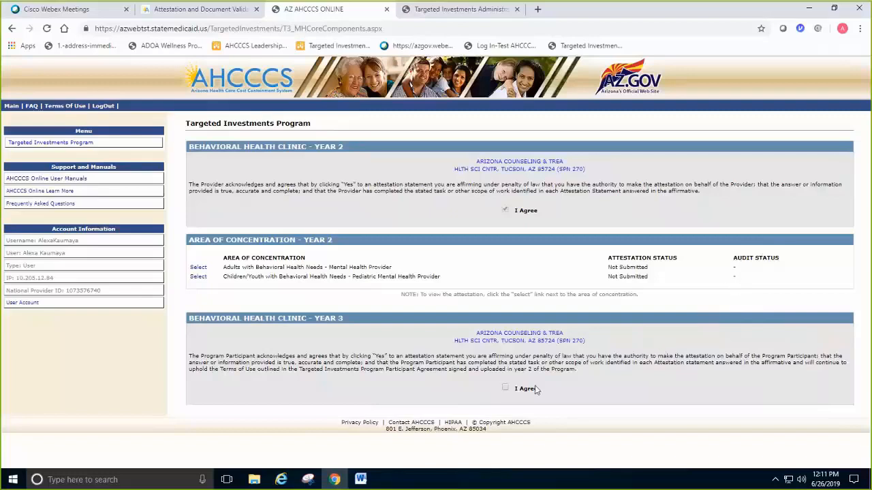
Agree to the Year 3 statement and select the Adults with Behavioral Health Needs attestation.
{"action": "left_click", "coordinate": [504, 391]}
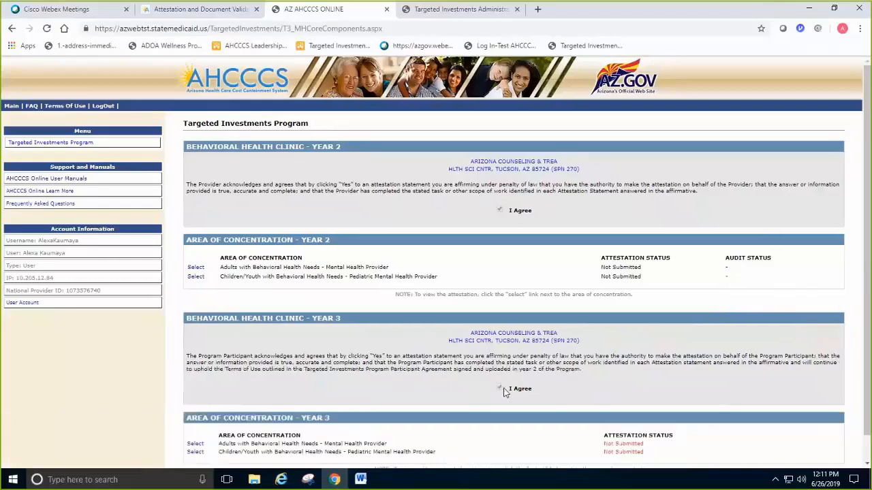
{"action": "scroll", "coordinate": [521, 385], "scroll_direction": "down", "scroll_amount": 1}
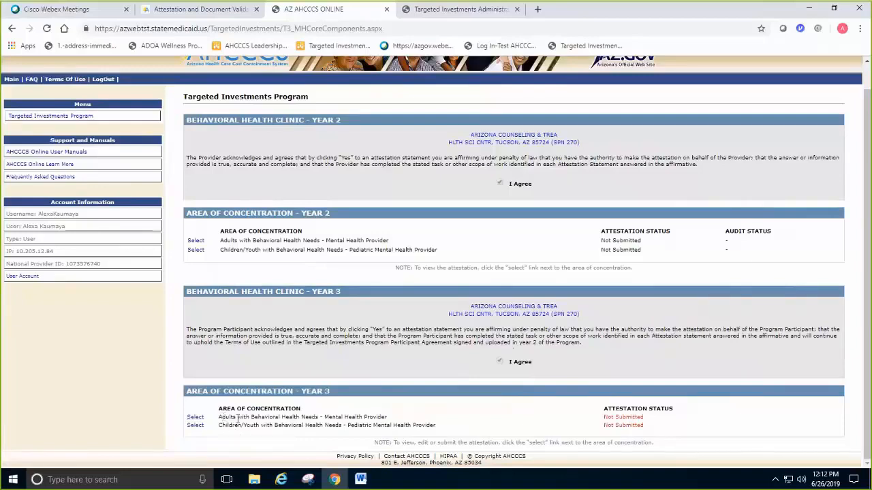
{"action": "left_click", "coordinate": [195, 417]}
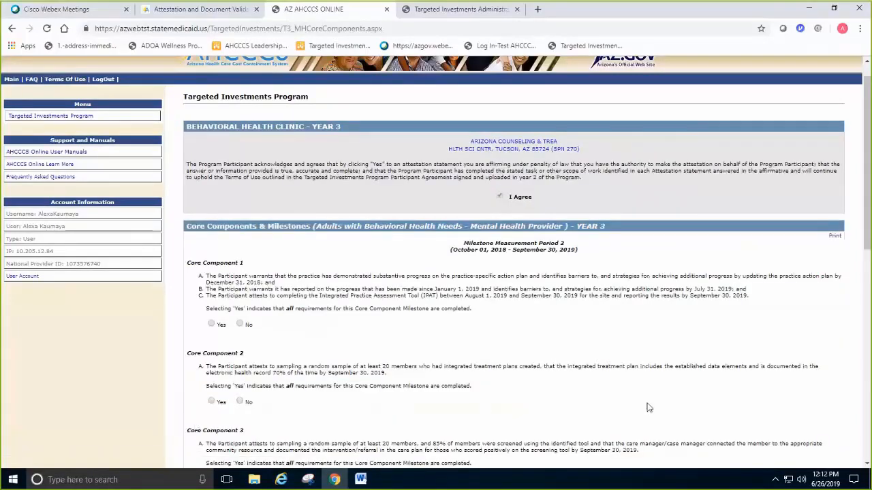
Scroll through the Year 3 Core Component milestones for Measurement Period 2.
{"action": "scroll", "coordinate": [566, 346], "scroll_direction": "down", "scroll_amount": 1}
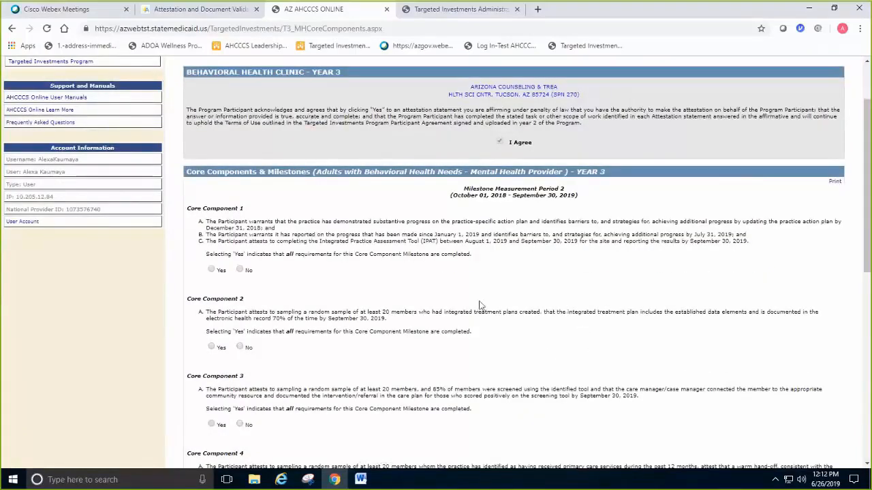
{"action": "scroll", "coordinate": [474, 300], "scroll_direction": "down", "scroll_amount": 2}
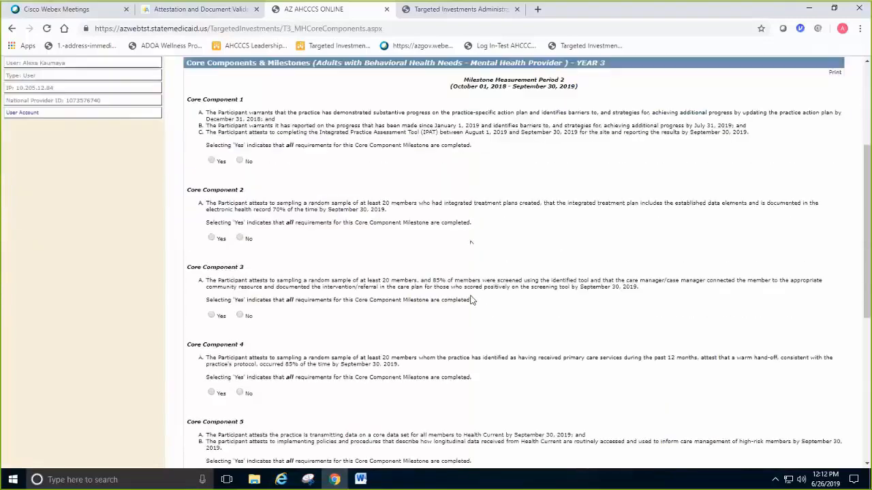
{"action": "scroll", "coordinate": [480, 305], "scroll_direction": "down", "scroll_amount": 1}
{"action": "scroll", "coordinate": [481, 307], "scroll_direction": "up", "scroll_amount": 3}
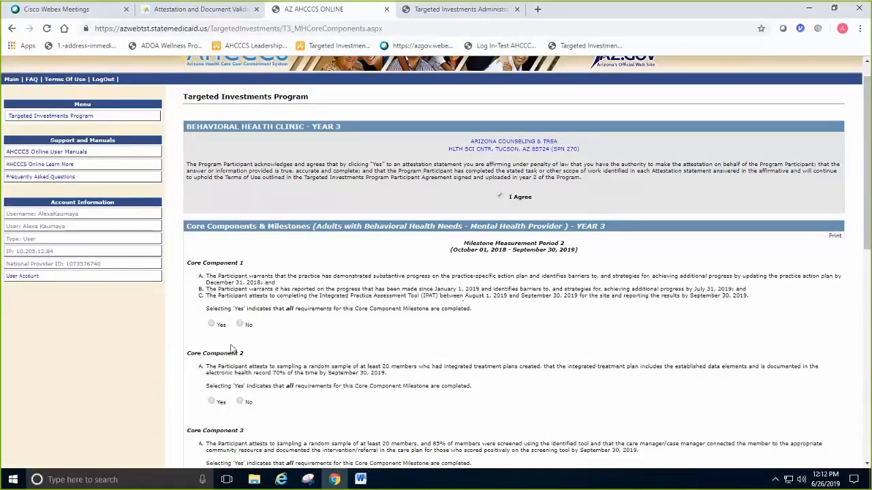
Answer Yes for Core Components 1 and 2, giving Core Component 1 an IPAT score of 4.
{"action": "left_click", "coordinate": [211, 326]}
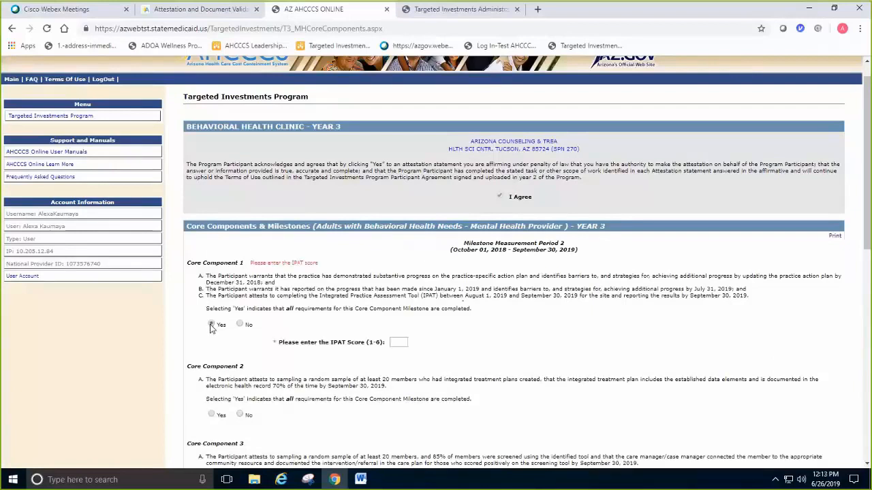
{"action": "left_click", "coordinate": [401, 343]}
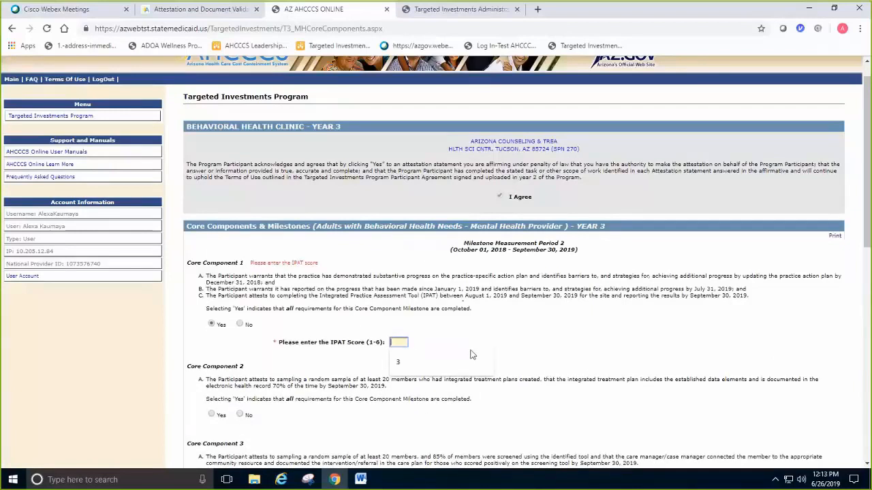
{"action": "type", "text": "4"}
{"action": "scroll", "coordinate": [477, 327], "scroll_direction": "down", "scroll_amount": 1}
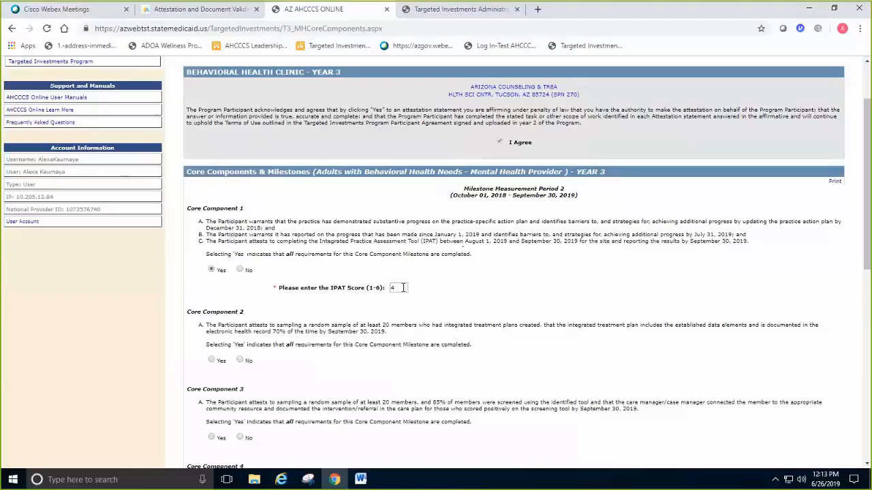
{"action": "scroll", "coordinate": [475, 289], "scroll_direction": "down", "scroll_amount": 2}
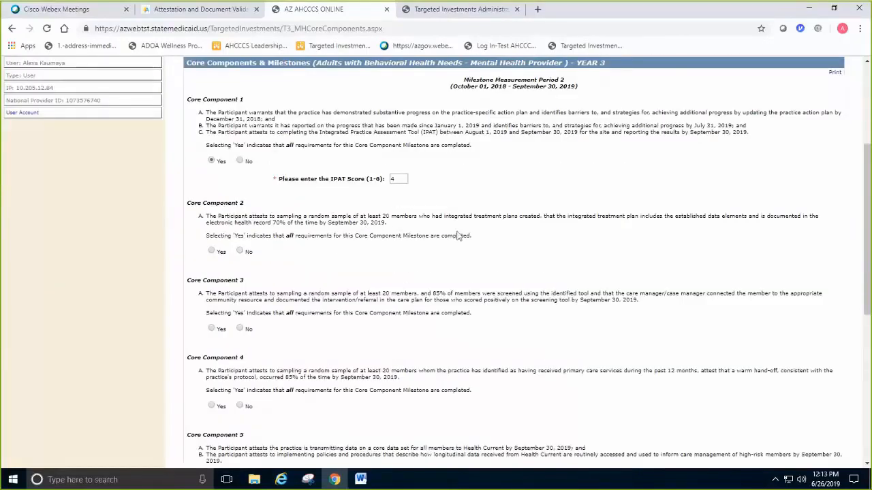
{"action": "left_click", "coordinate": [211, 251]}
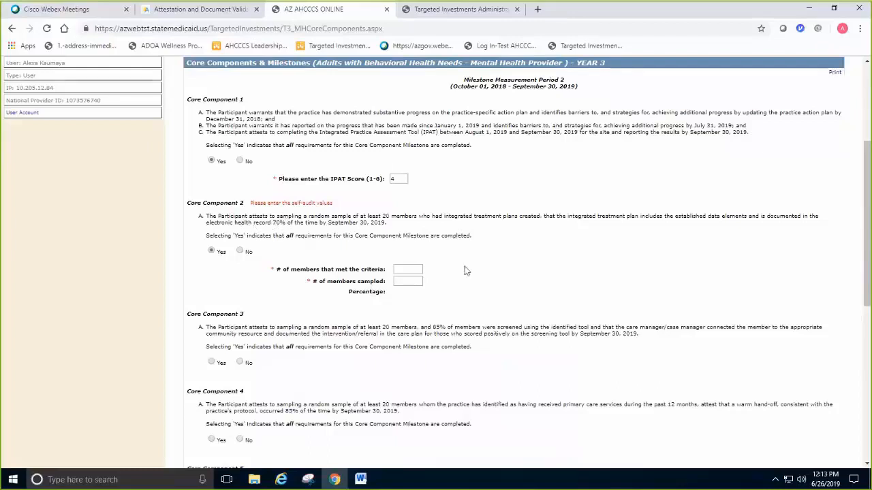
Record 19 of 25 sampled members meeting criteria for Core Component 2, giving 76%.
{"action": "left_click", "coordinate": [409, 269]}
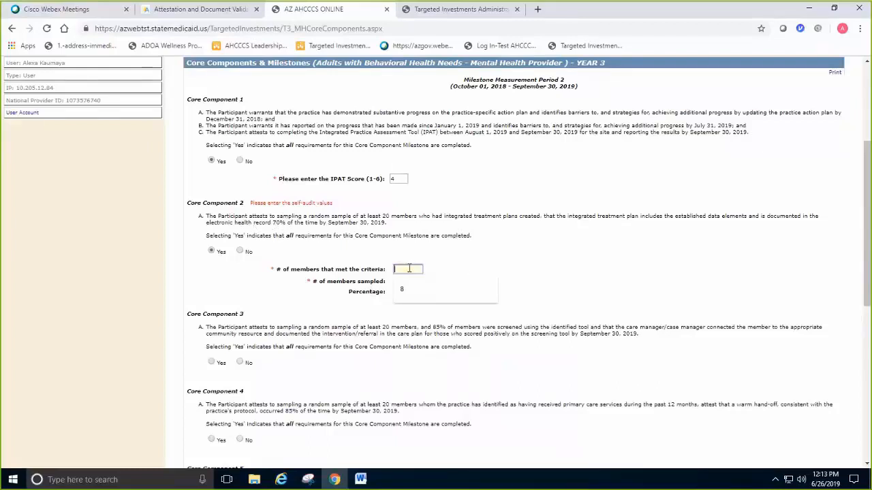
{"action": "left_click", "coordinate": [484, 258]}
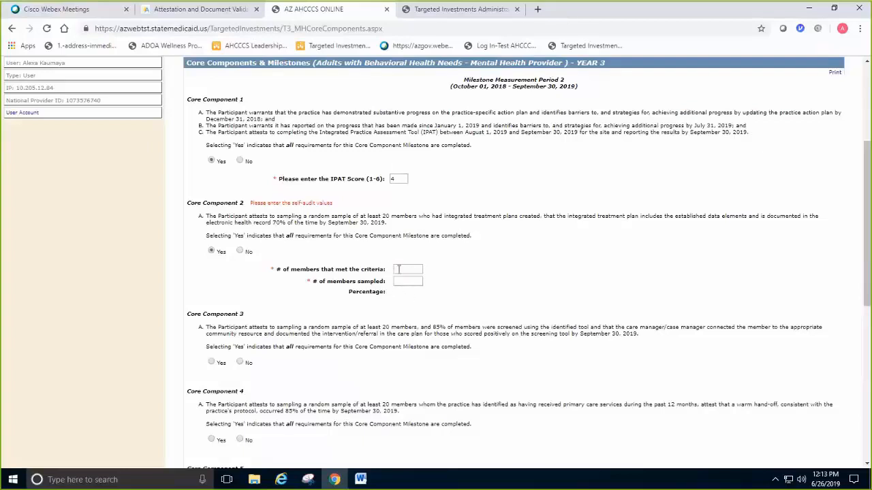
{"action": "left_click", "coordinate": [399, 269]}
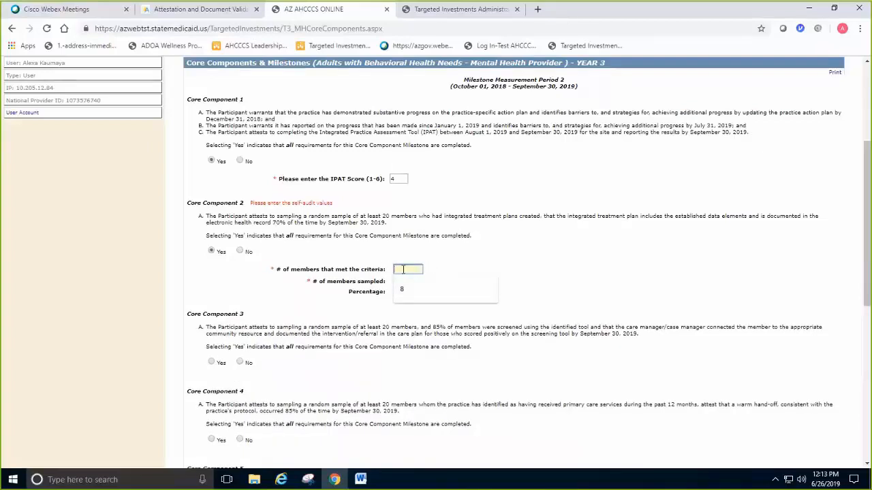
{"action": "type", "text": "8"}
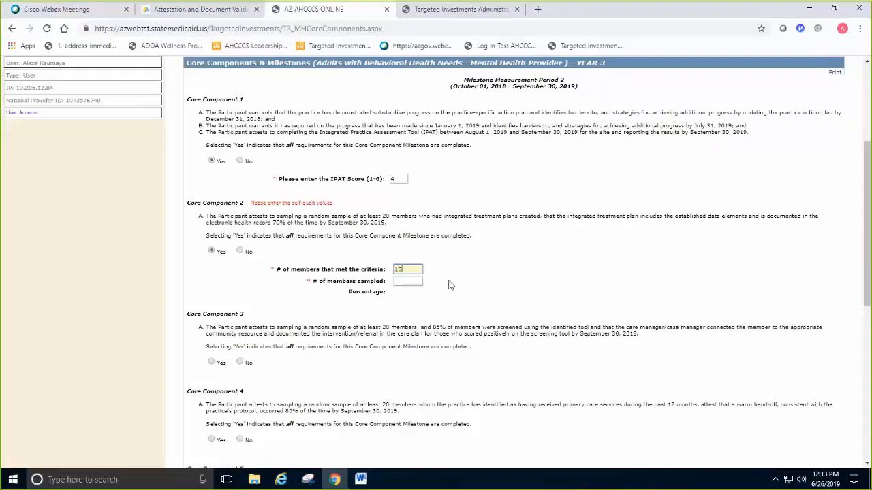
{"action": "key", "text": "Tab"}
{"action": "scroll", "coordinate": [407, 327], "scroll_direction": "down", "scroll_amount": 2}
{"action": "type", "text": "25"}
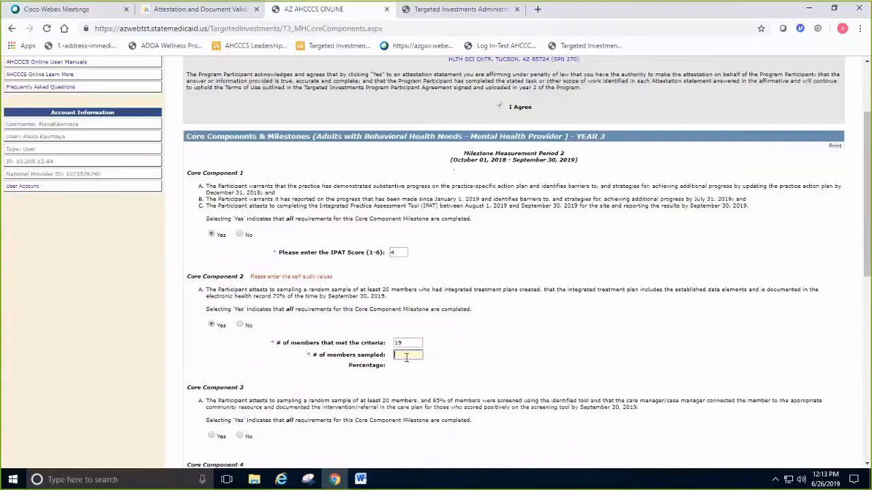
{"action": "left_click", "coordinate": [494, 358]}
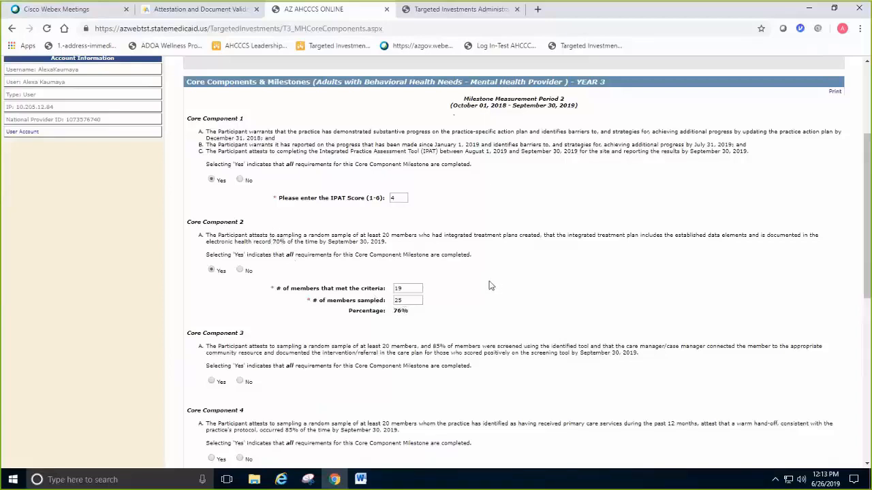
Answer Yes for Core Component 3.
{"action": "scroll", "coordinate": [468, 292], "scroll_direction": "down", "scroll_amount": 3}
{"action": "scroll", "coordinate": [571, 297], "scroll_direction": "down", "scroll_amount": 1}
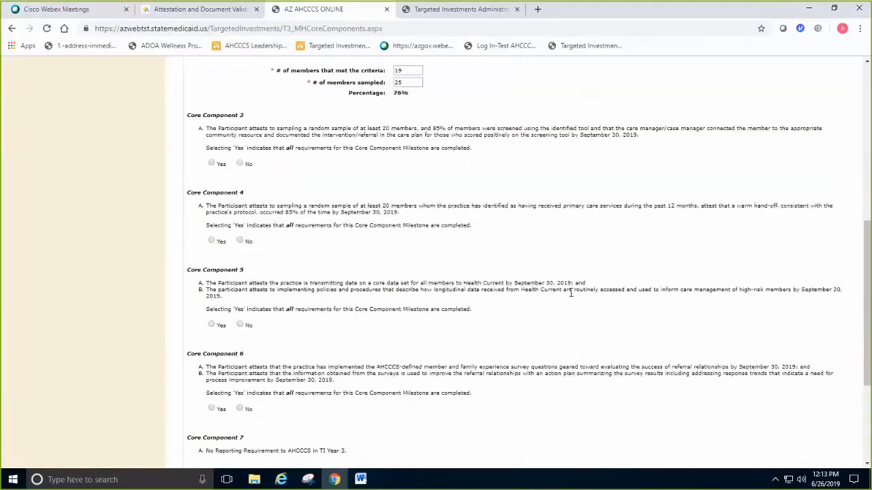
{"action": "left_click", "coordinate": [212, 164]}
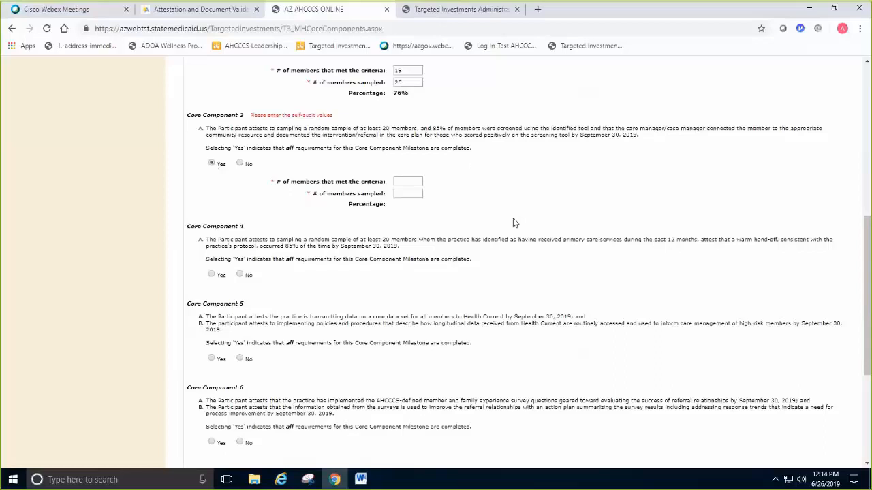
Enter 19 members meeting criteria and 24 members sampled for Core Component 3, yielding 79.2%.
{"action": "left_click", "coordinate": [407, 181]}
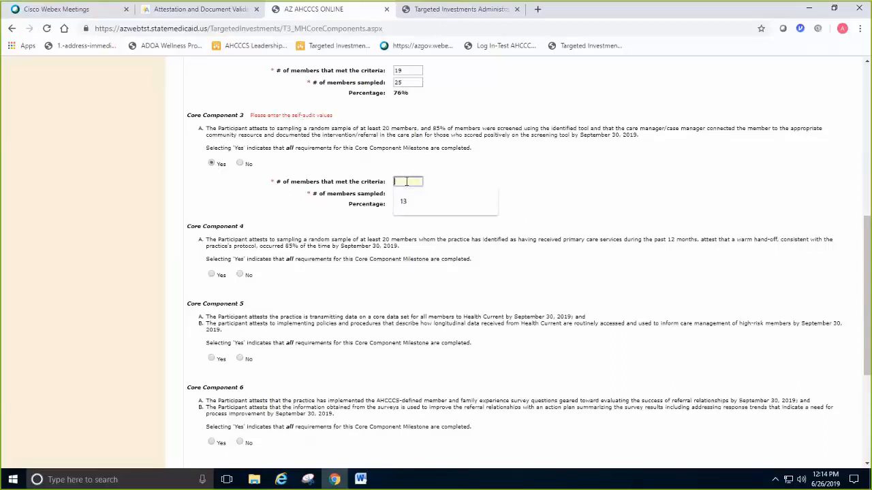
{"action": "type", "text": "19"}
{"action": "key", "text": "Tab"}
{"action": "scroll", "coordinate": [463, 273], "scroll_direction": "up", "scroll_amount": 4}
{"action": "scroll", "coordinate": [440, 341], "scroll_direction": "down", "scroll_amount": 2}
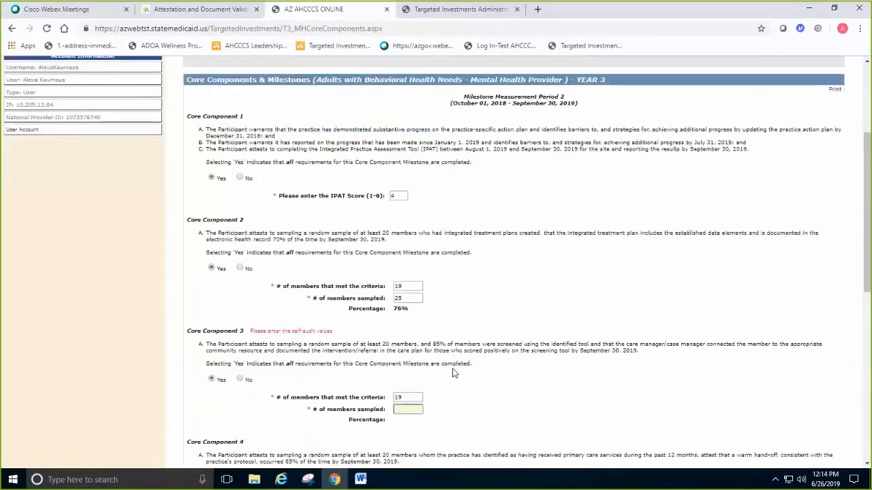
{"action": "type", "text": "24"}
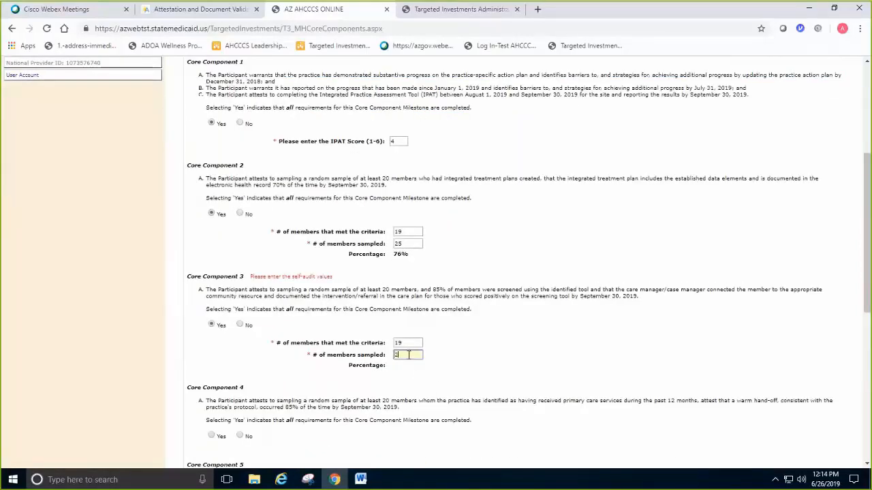
{"action": "left_click", "coordinate": [510, 361]}
{"action": "scroll", "coordinate": [504, 361], "scroll_direction": "down", "scroll_amount": 1}
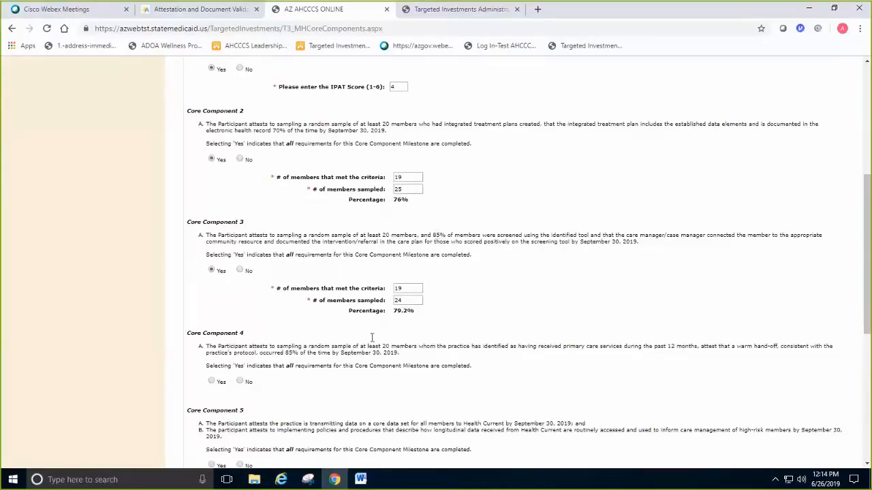
{"action": "scroll", "coordinate": [446, 325], "scroll_direction": "down", "scroll_amount": 3}
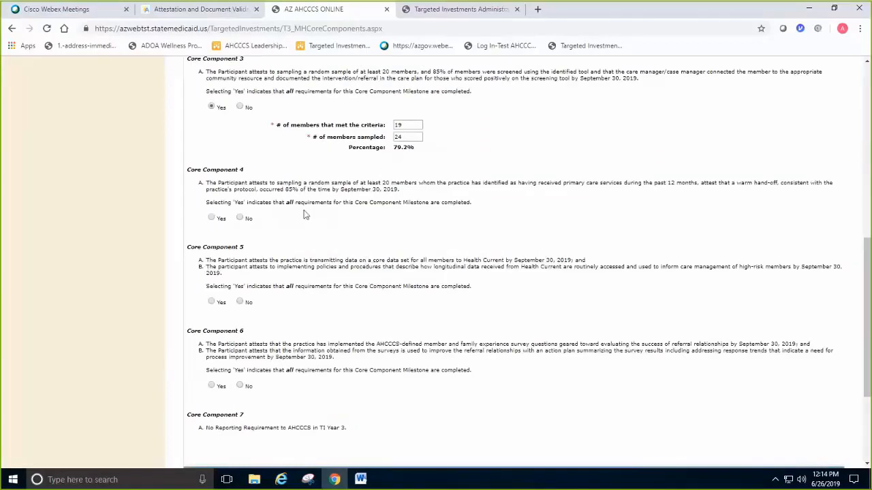
Answer Yes for Core Component 4 and record 14 of 16 sampled members meeting criteria (87.5%).
{"action": "left_click", "coordinate": [211, 219]}
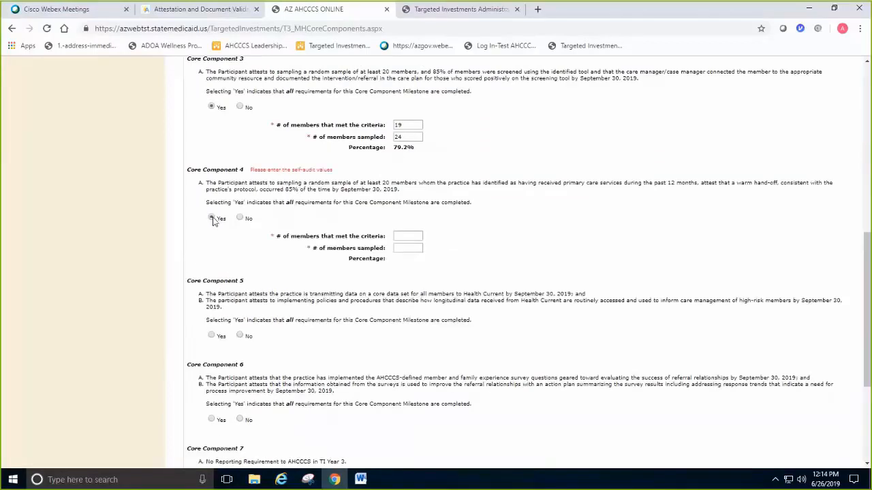
{"action": "left_click", "coordinate": [406, 235]}
{"action": "type", "text": "14"}
{"action": "key", "text": "Tab"}
{"action": "scroll", "coordinate": [404, 247], "scroll_direction": "up", "scroll_amount": 3}
{"action": "type", "text": "16"}
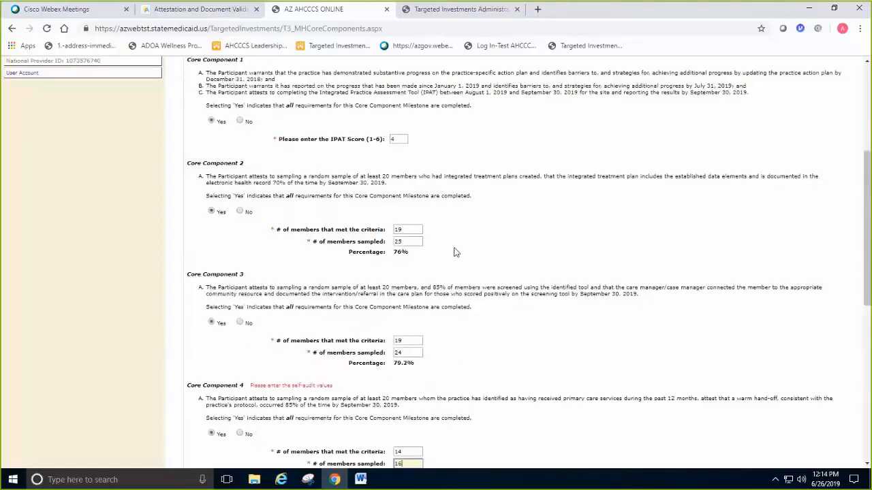
{"action": "scroll", "coordinate": [457, 371], "scroll_direction": "down", "scroll_amount": 2}
{"action": "scroll", "coordinate": [458, 371], "scroll_direction": "down", "scroll_amount": 2}
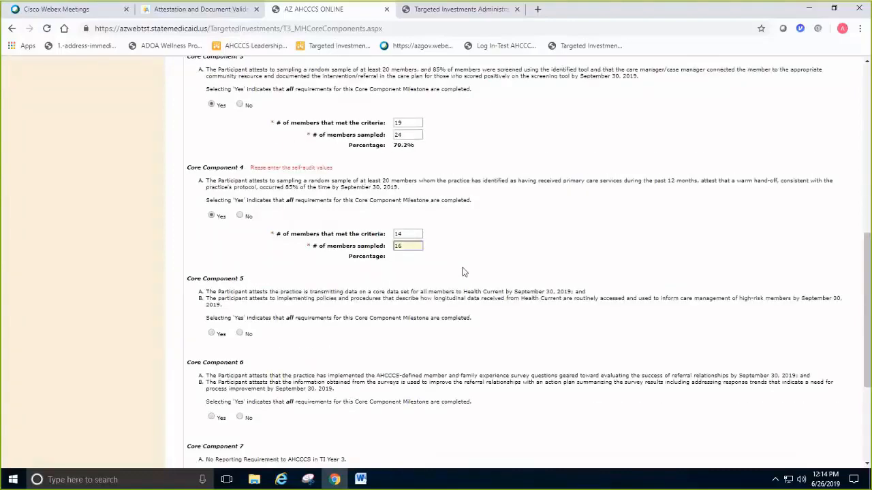
{"action": "left_click", "coordinate": [461, 266]}
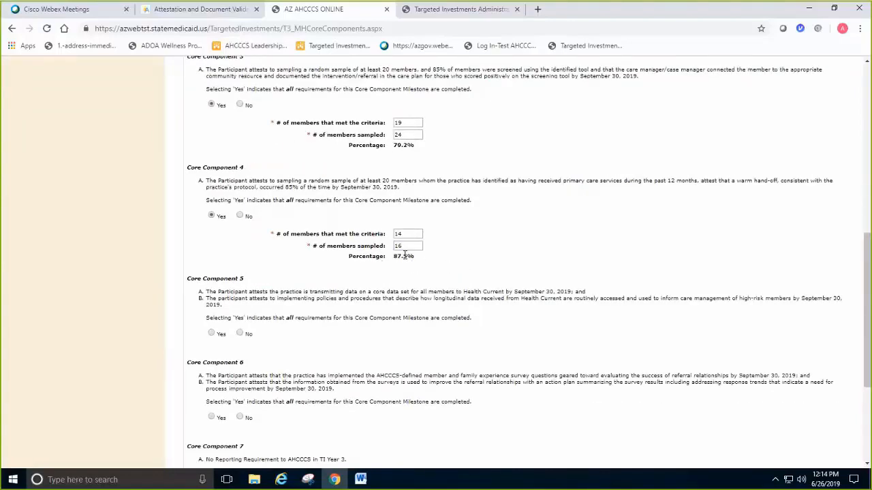
{"action": "scroll", "coordinate": [403, 256], "scroll_direction": "down", "scroll_amount": 1}
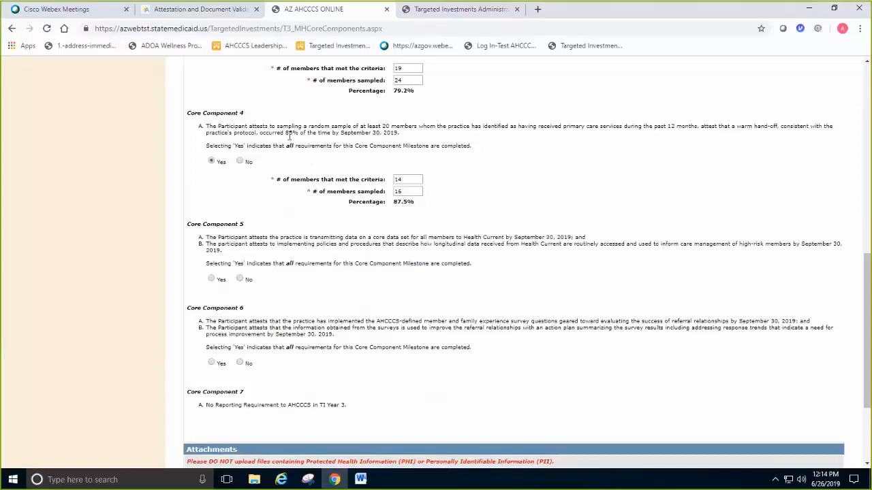
{"action": "scroll", "coordinate": [378, 277], "scroll_direction": "down", "scroll_amount": 1}
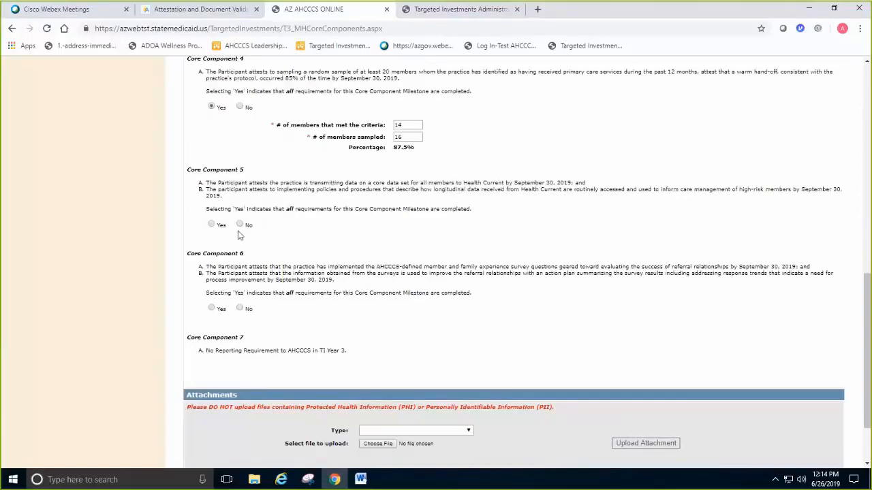
Mark Core Components 5 and 6 as Yes, moving down toward the Attachments section.
{"action": "left_click", "coordinate": [212, 225]}
{"action": "scroll", "coordinate": [379, 228], "scroll_direction": "down", "scroll_amount": 1}
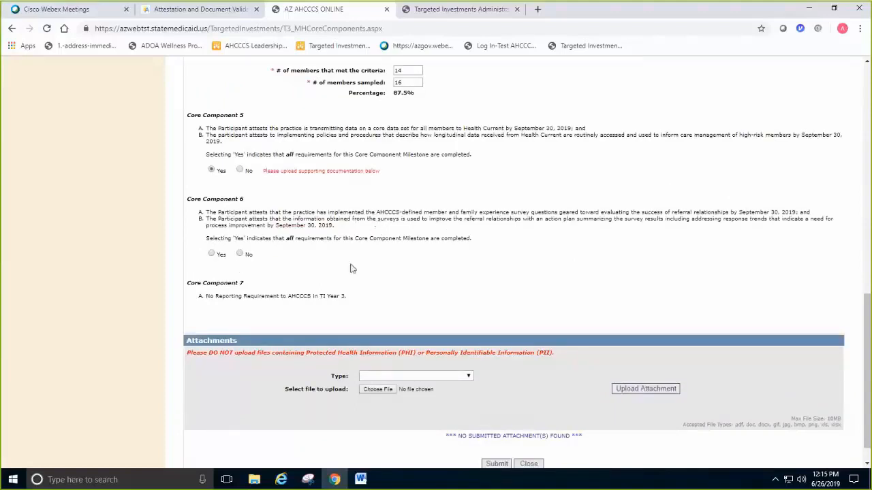
{"action": "left_click", "coordinate": [212, 254]}
{"action": "scroll", "coordinate": [372, 267], "scroll_direction": "down", "scroll_amount": 1}
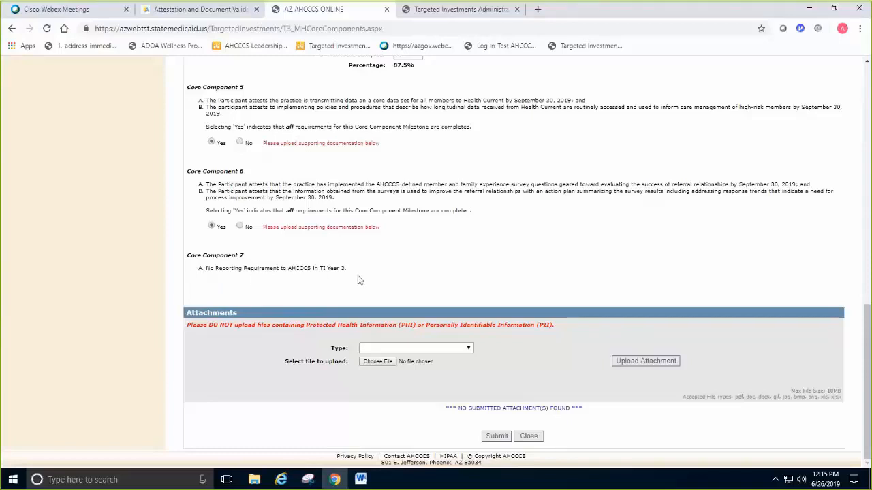
Upload Bidirectional policy.docx from Year 3 Documents for TI Attestation as a Policy & Procedure (CC #5) attachment.
{"action": "left_click", "coordinate": [469, 350]}
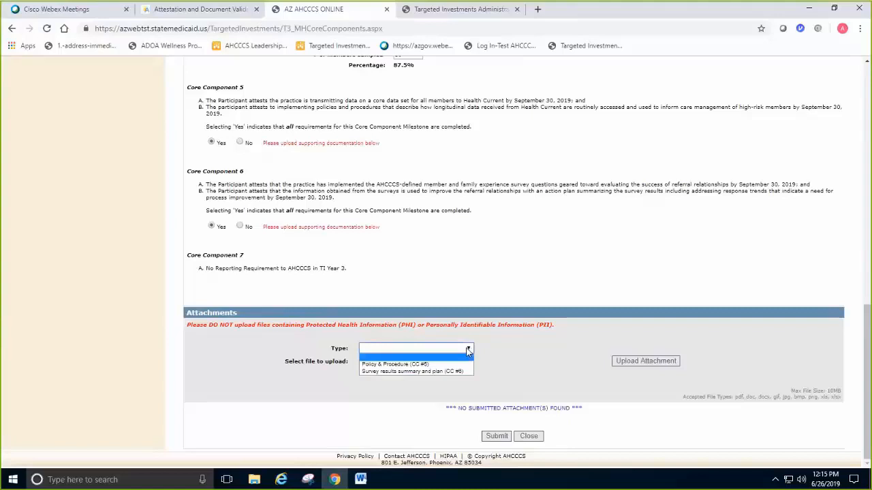
{"action": "left_click", "coordinate": [425, 364]}
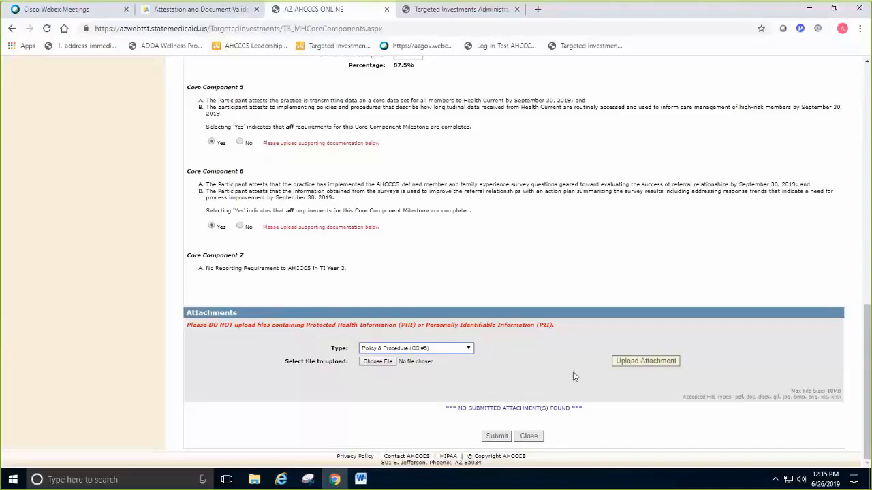
{"action": "left_click", "coordinate": [390, 362]}
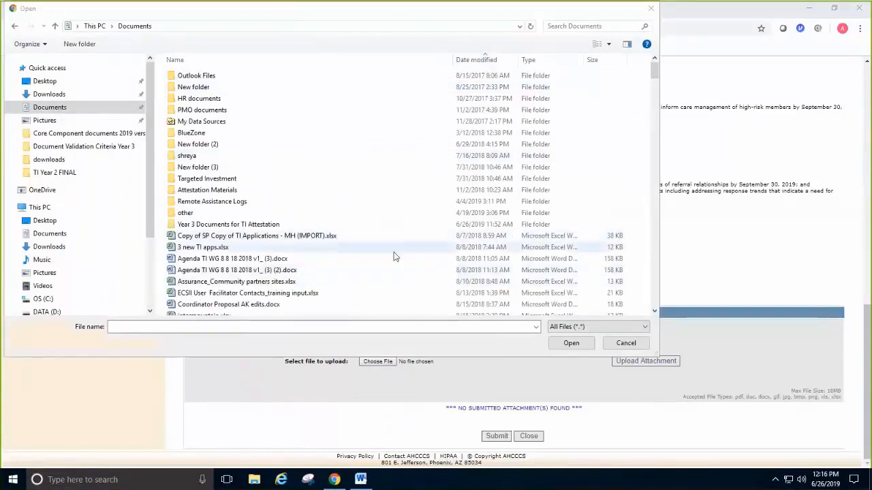
{"action": "double_click", "coordinate": [267, 227]}
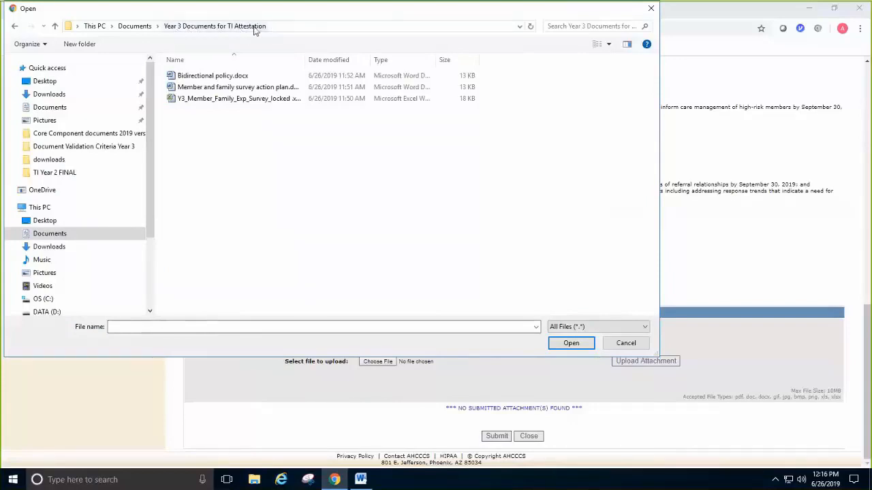
{"action": "double_click", "coordinate": [235, 78]}
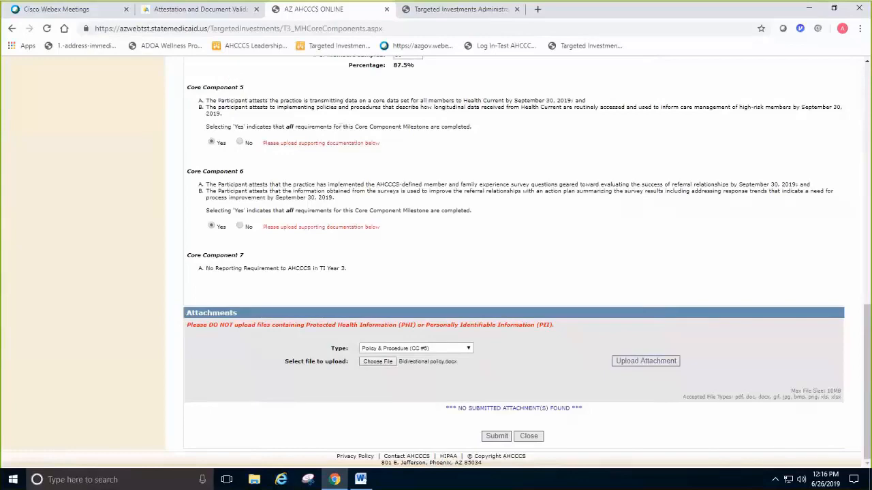
{"action": "left_click", "coordinate": [623, 362]}
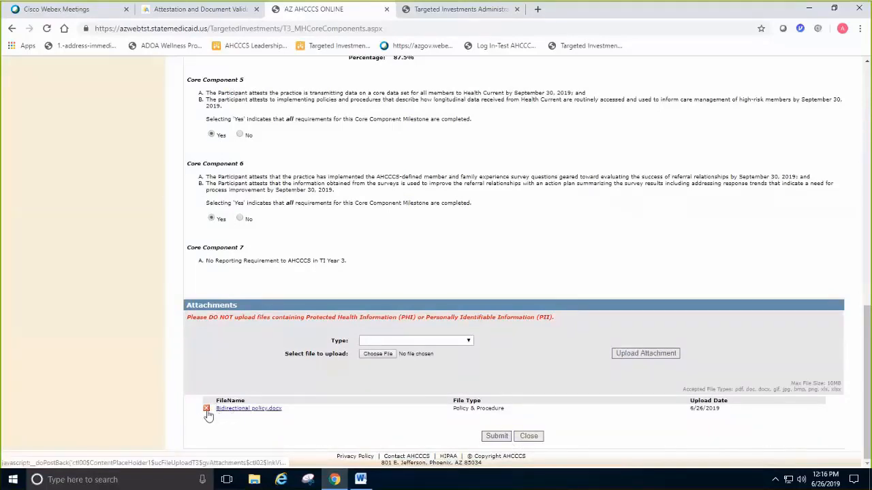
Upload Member and family survey action plan.docx as a Survey results summary and plan (CC #6) attachment.
{"action": "left_click", "coordinate": [462, 343]}
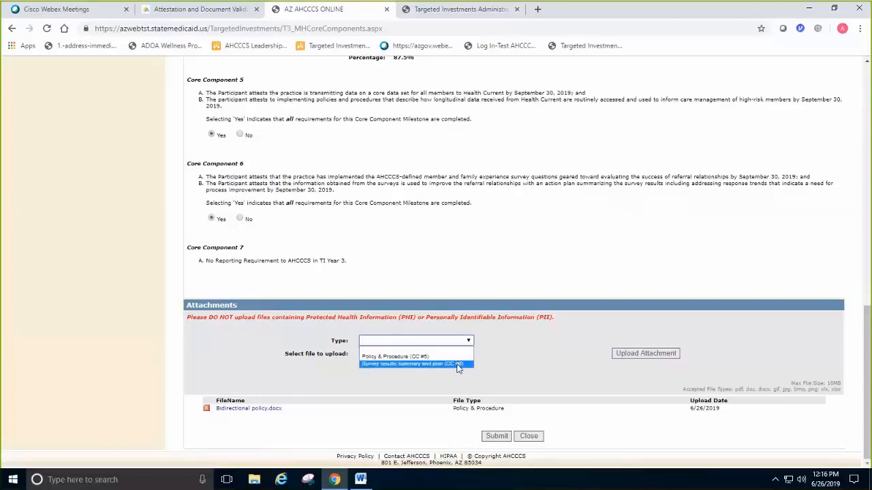
{"action": "left_click", "coordinate": [453, 364]}
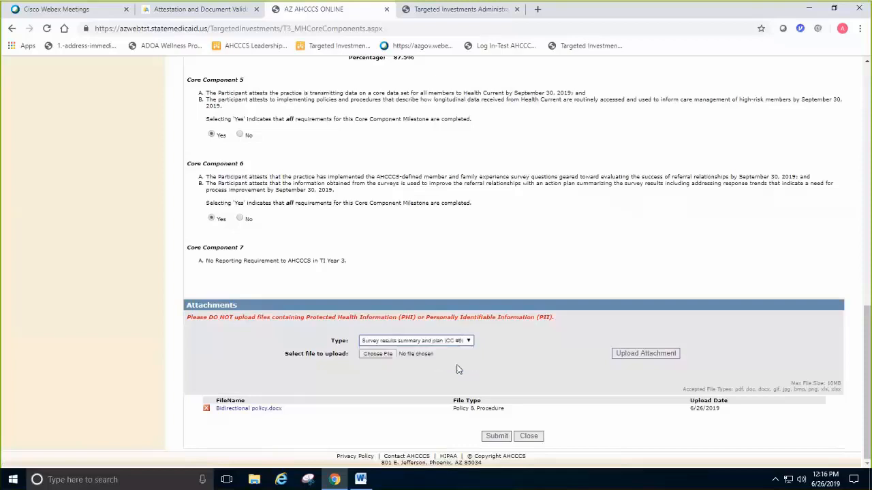
{"action": "left_click", "coordinate": [386, 355]}
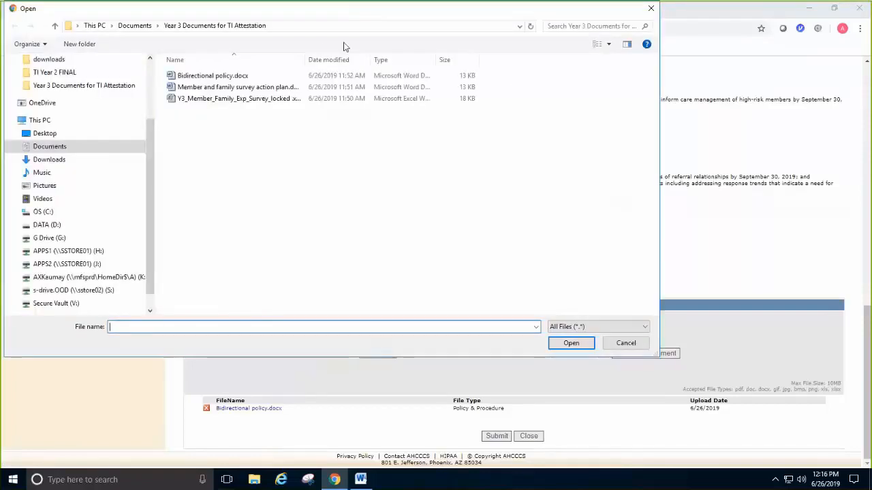
{"action": "left_click", "coordinate": [234, 90]}
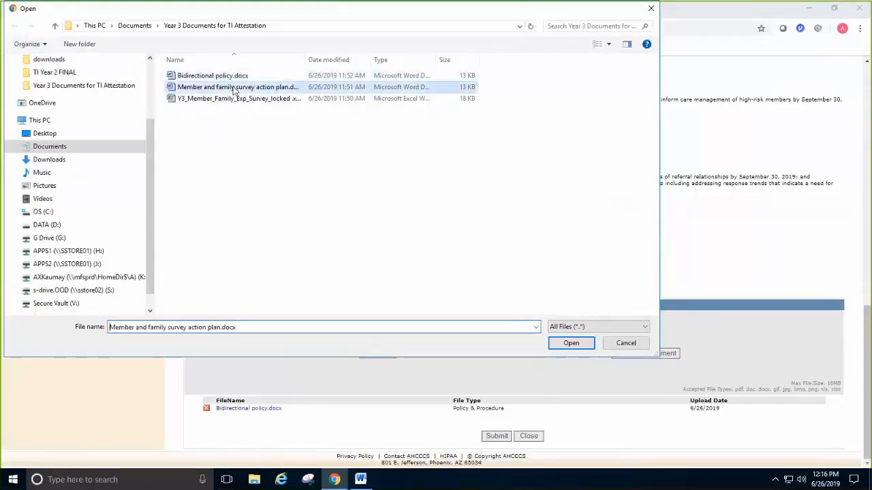
{"action": "double_click", "coordinate": [233, 90]}
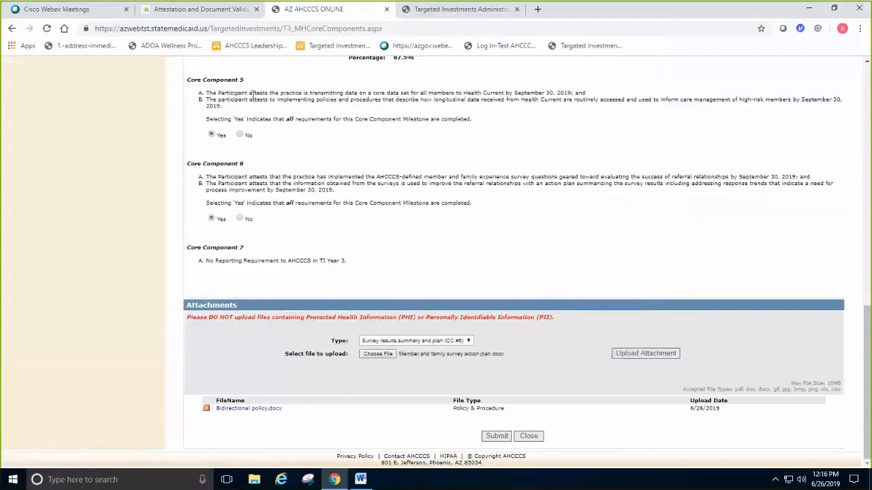
{"action": "left_click", "coordinate": [645, 355]}
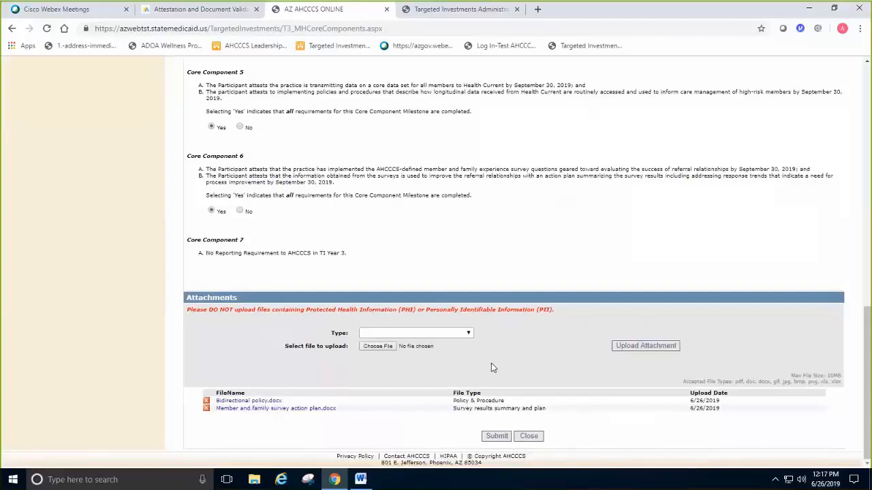
Select Y3_Member_Family_Exp_Survey_locked.xlsx as the next Survey results summary and plan attachment.
{"action": "left_click", "coordinate": [469, 335]}
{"action": "left_click", "coordinate": [456, 356]}
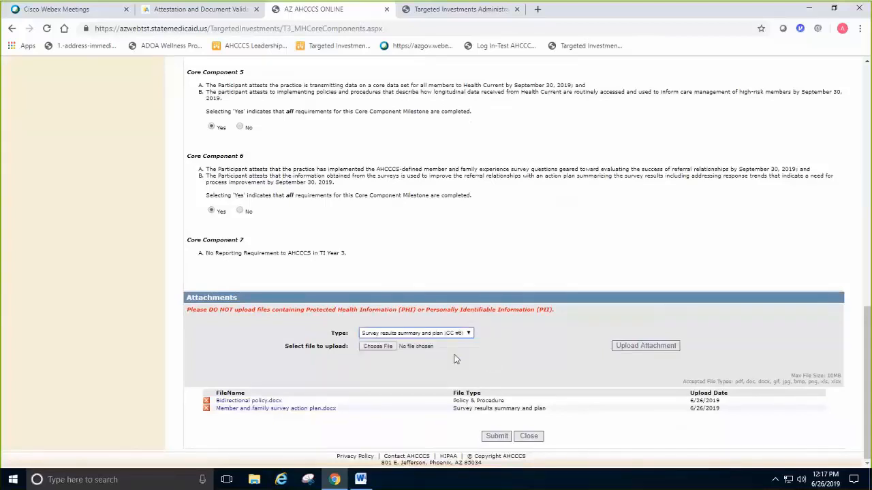
{"action": "left_click", "coordinate": [374, 348]}
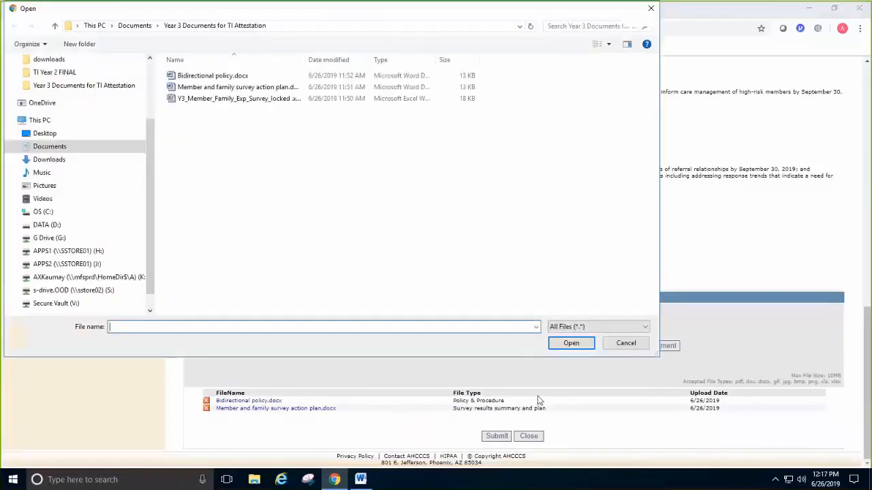
{"action": "double_click", "coordinate": [220, 101]}
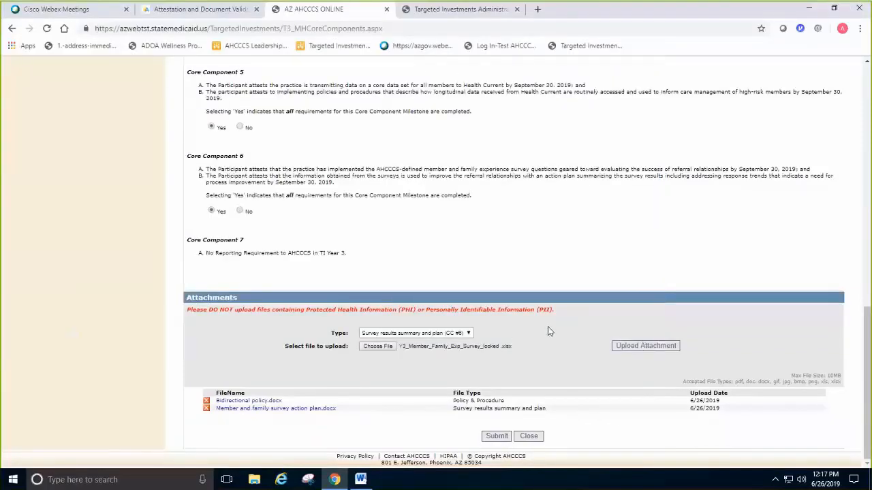
Upload the survey spreadsheet as the third attachment and review the completed form.
{"action": "left_click", "coordinate": [628, 347]}
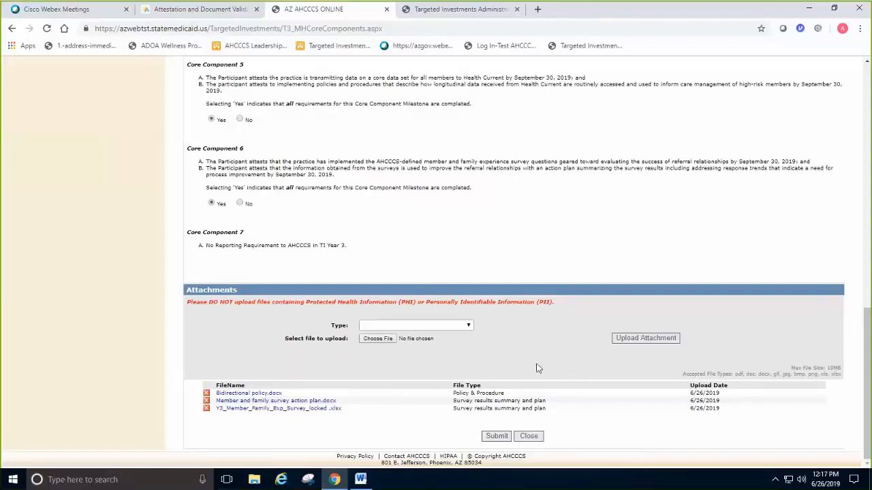
{"action": "scroll", "coordinate": [505, 333], "scroll_direction": "up", "scroll_amount": 2}
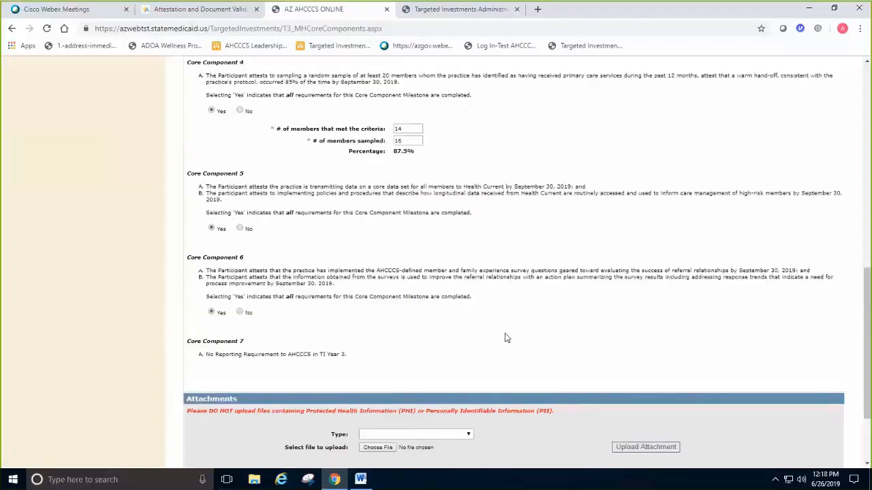
{"action": "scroll", "coordinate": [504, 333], "scroll_direction": "down", "scroll_amount": 2}
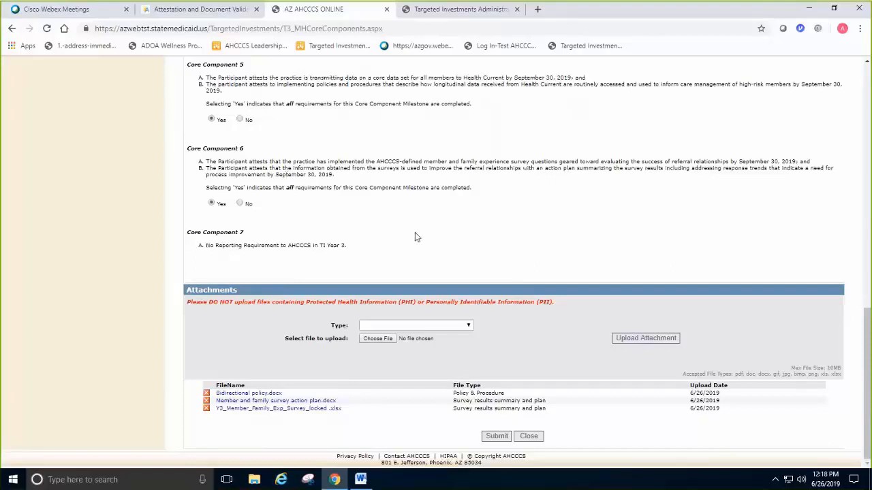
Submit the Year 3 attestation and confirm the submission in the browser dialog.
{"action": "left_click", "coordinate": [497, 436]}
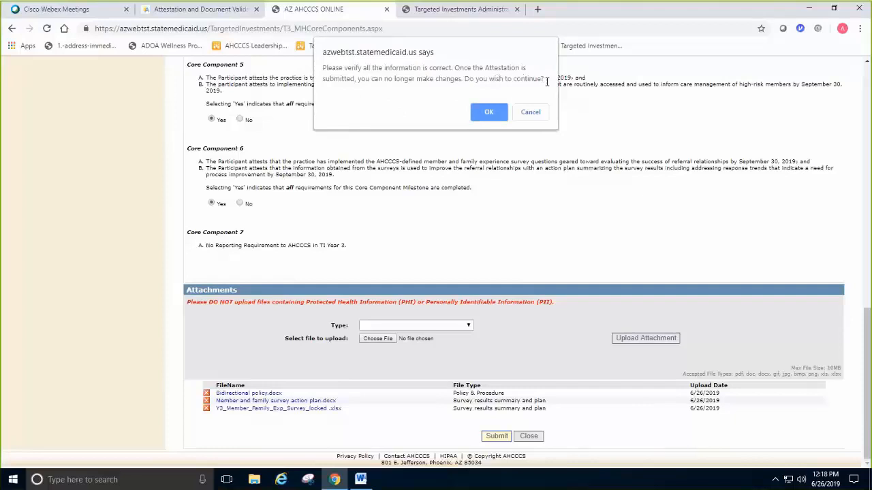
{"action": "left_click", "coordinate": [487, 114]}
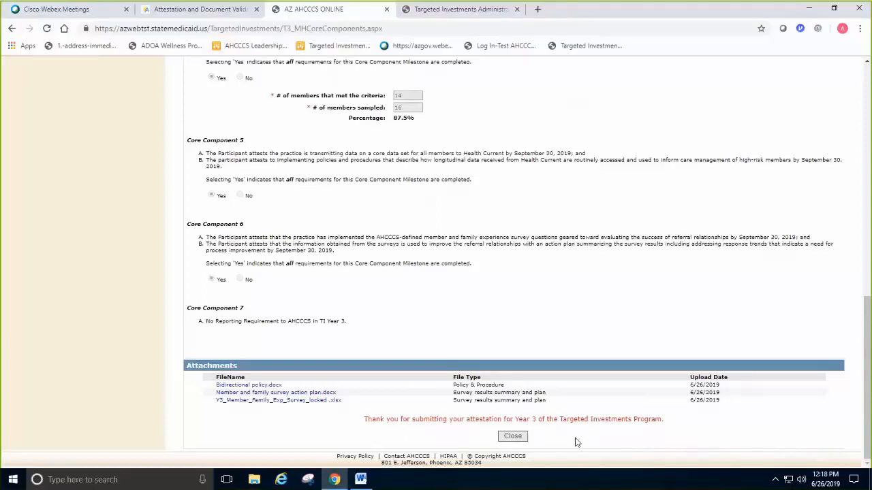
Close the submitted attestation and return to the Targeted Investments Program start page.
{"action": "left_click", "coordinate": [517, 437]}
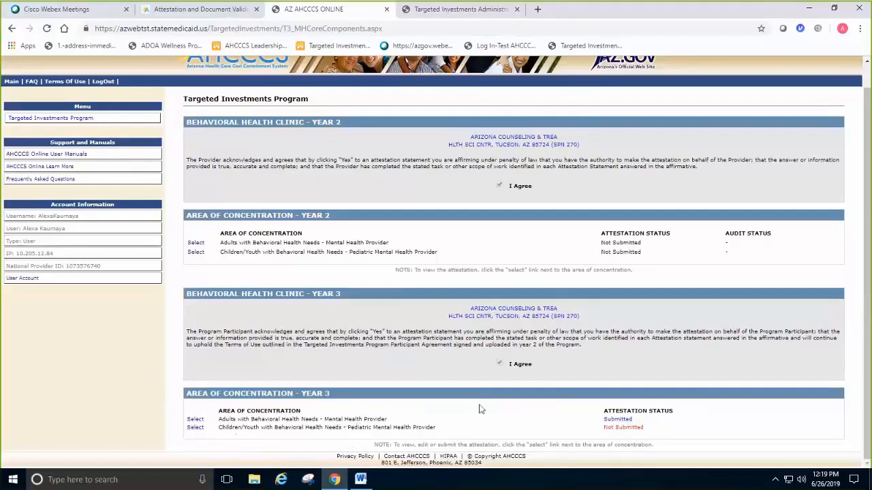
{"action": "scroll", "coordinate": [422, 429], "scroll_direction": "up", "scroll_amount": 1}
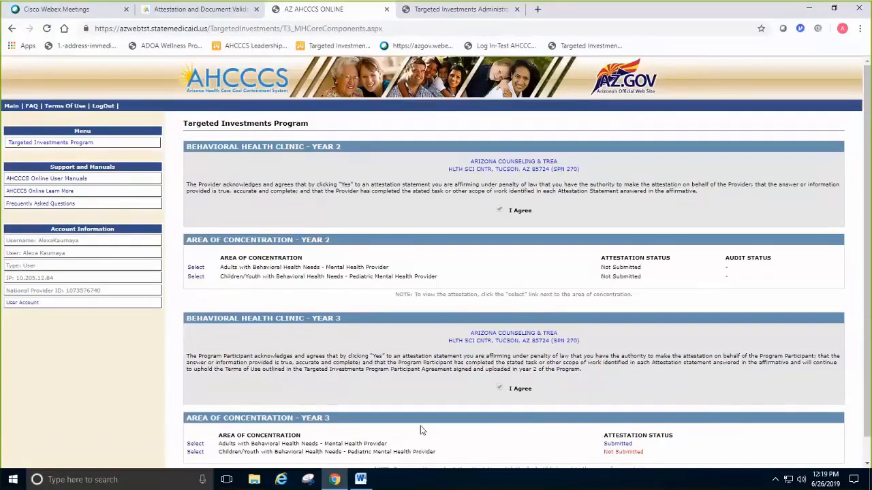
{"action": "left_click", "coordinate": [79, 143]}
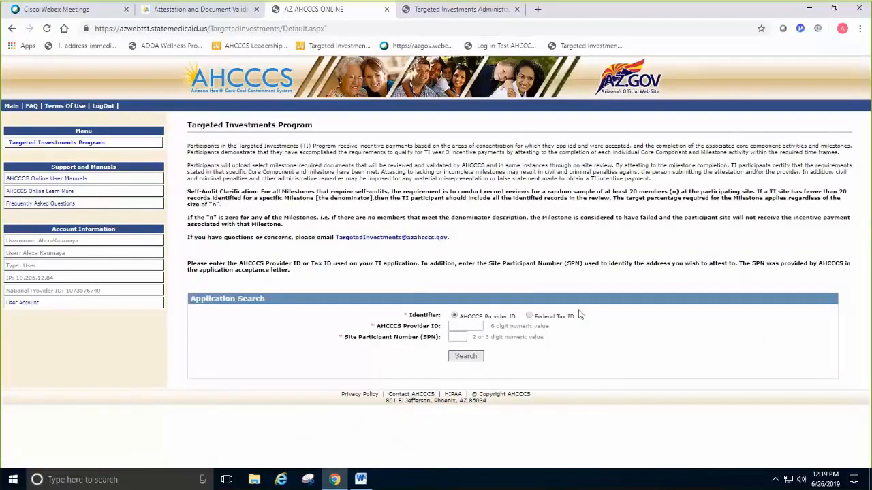